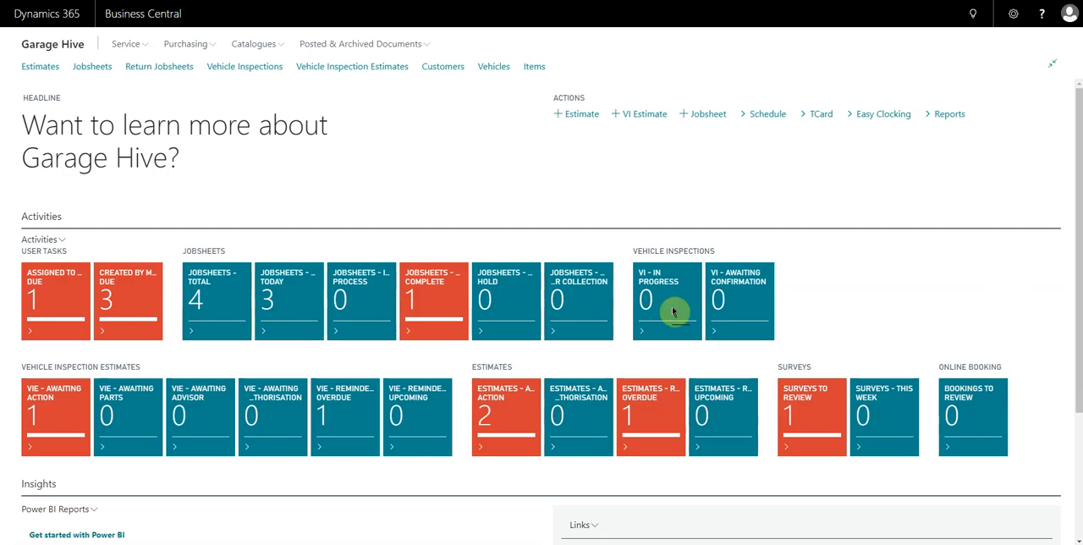
- Open the jobsheet of the BMW 640D service booking in the Service Bay from the service schedule
left_click(768, 114)
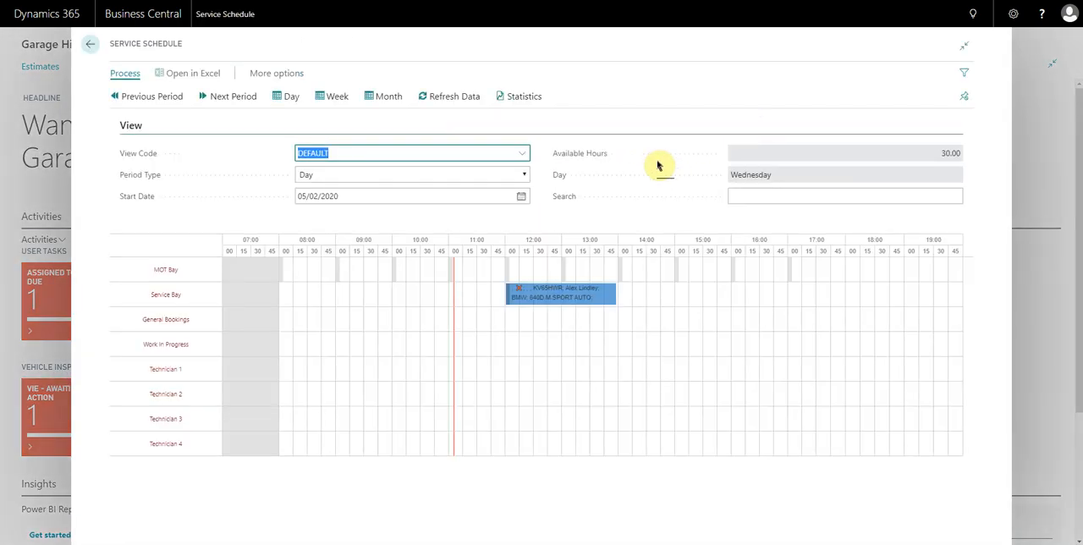
right_click(561, 298)
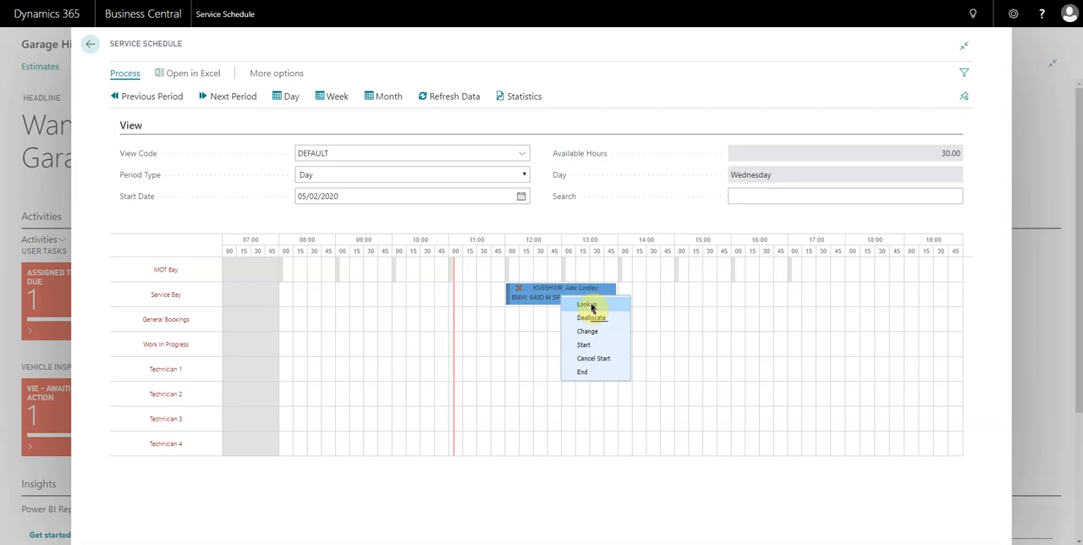
right_click(546, 295)
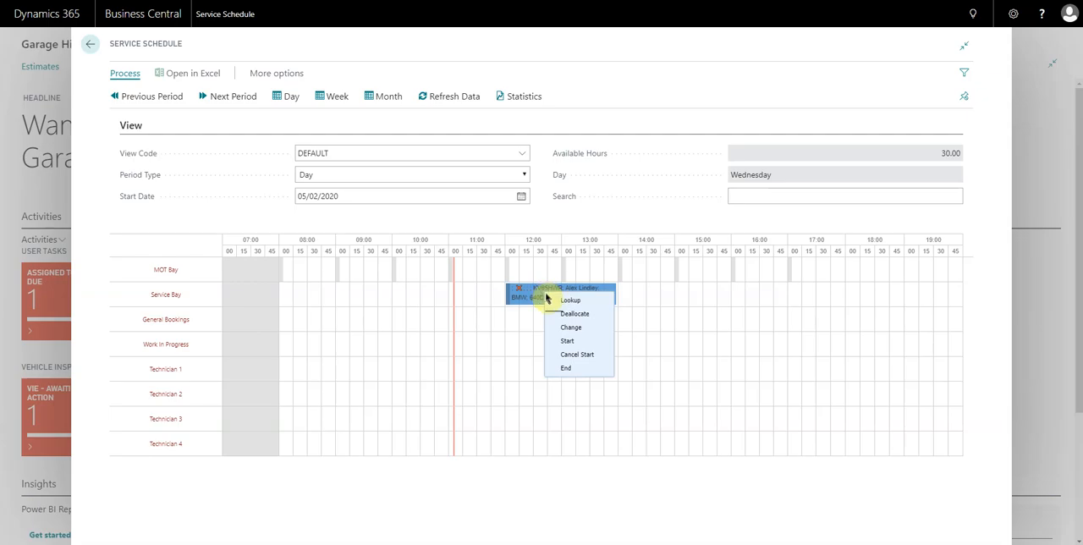
left_click(571, 301)
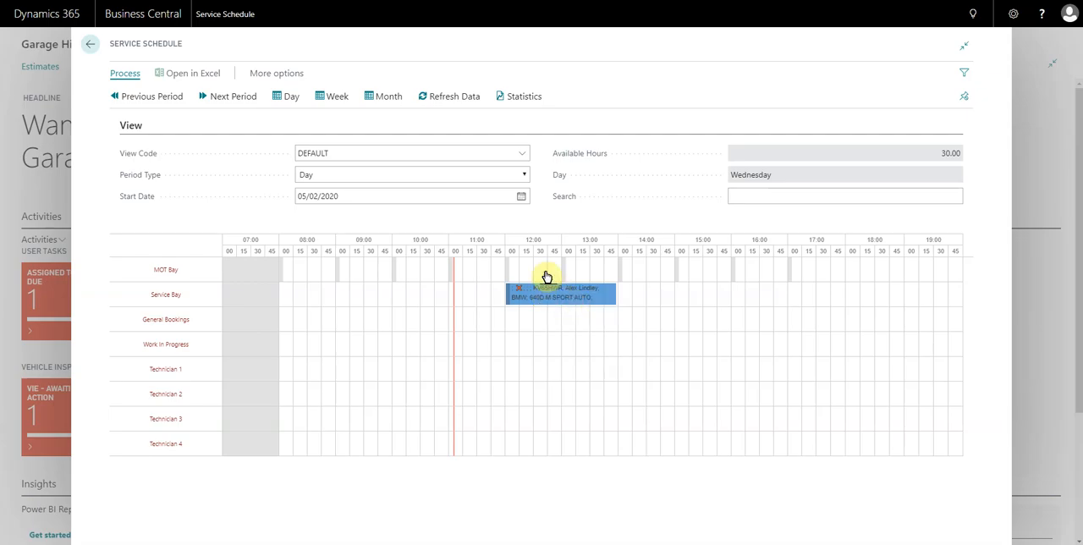
- Add a Labour line to the jobsheet with the number SERV for Service Labour
scroll(546, 274, "down", 10)
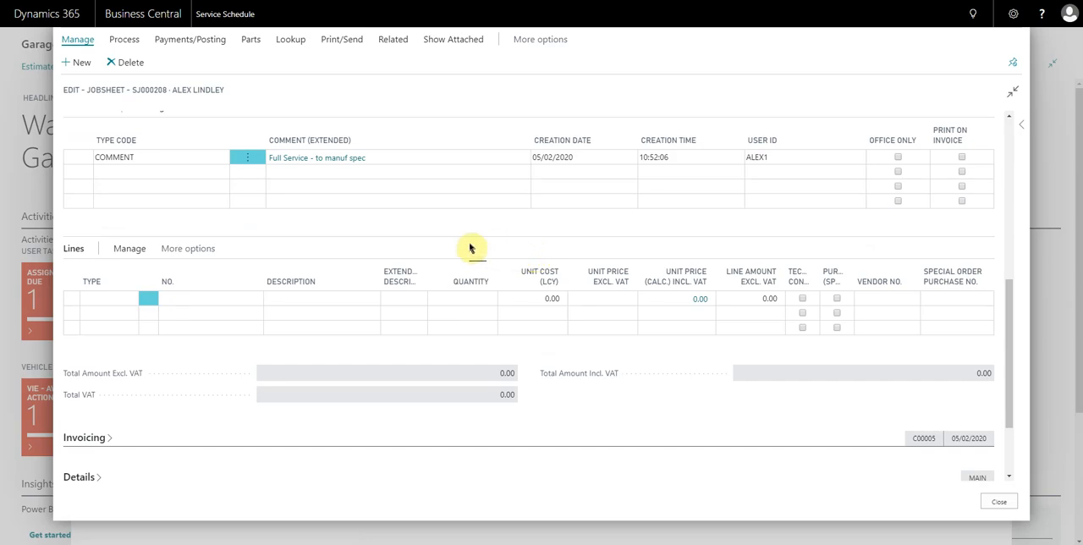
left_click(112, 306)
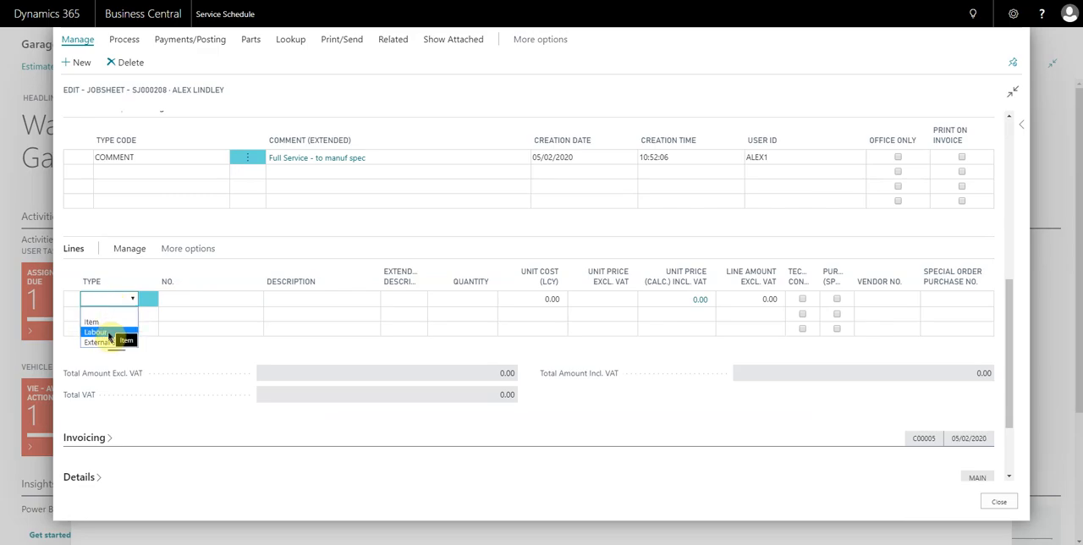
left_click(105, 332)
left_click(181, 298)
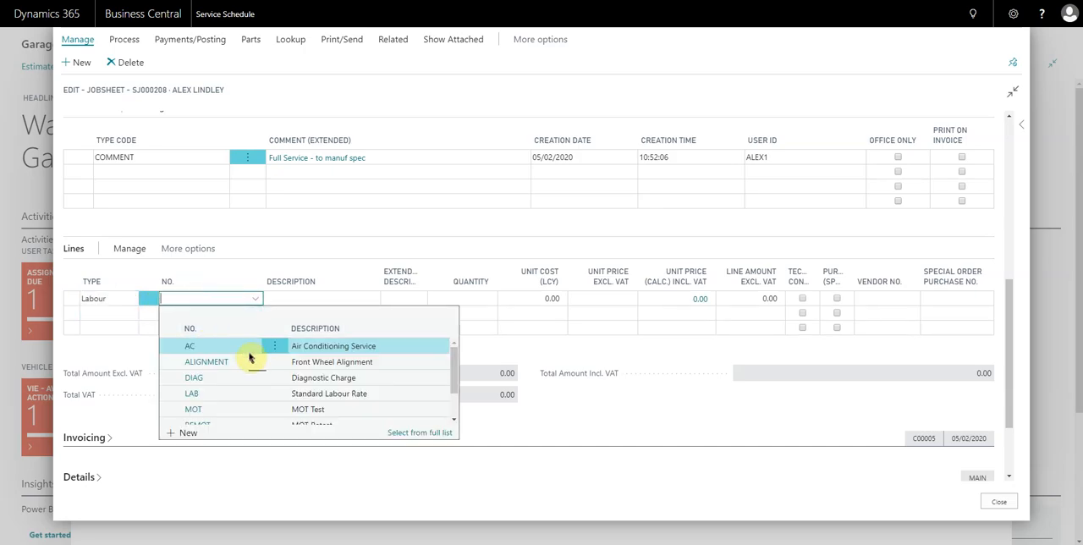
scroll(246, 360, "down", 3)
scroll(246, 362, "up", 2)
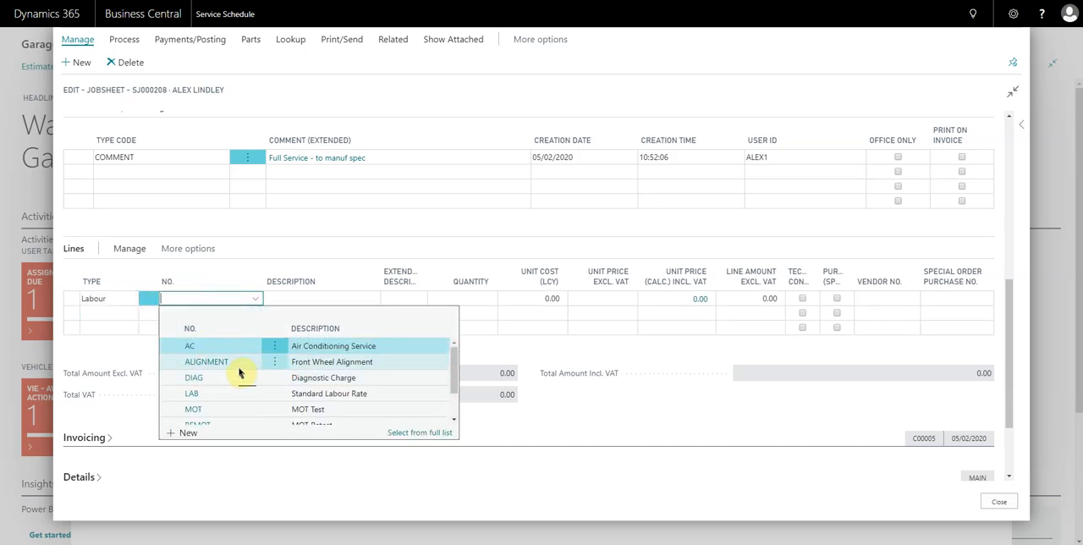
scroll(240, 372, "down", 3)
left_click(194, 403)
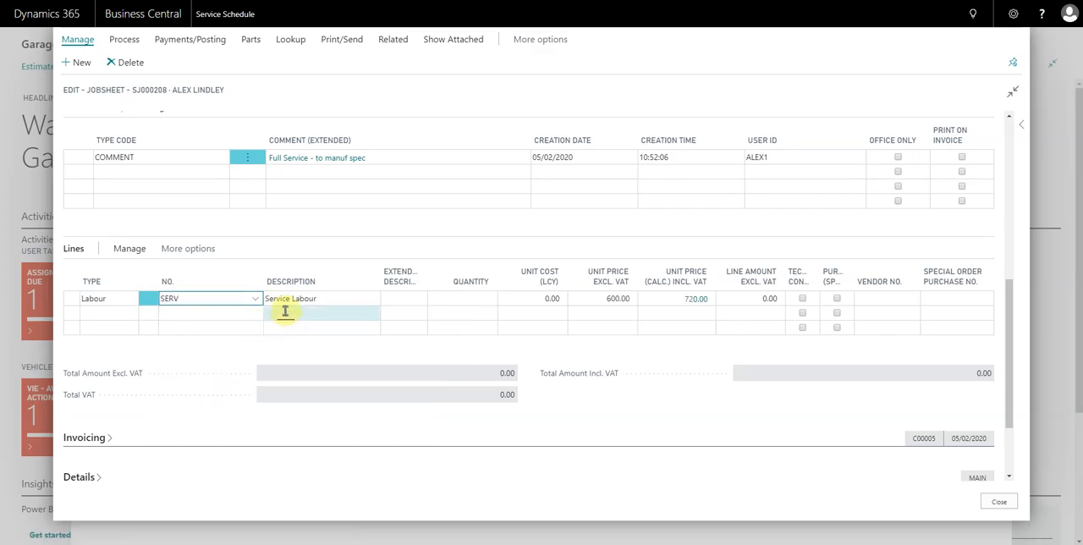
- Set the Service Labour line's quantity to 1.5
key("Tab")
key("Tab")
key("Tab")
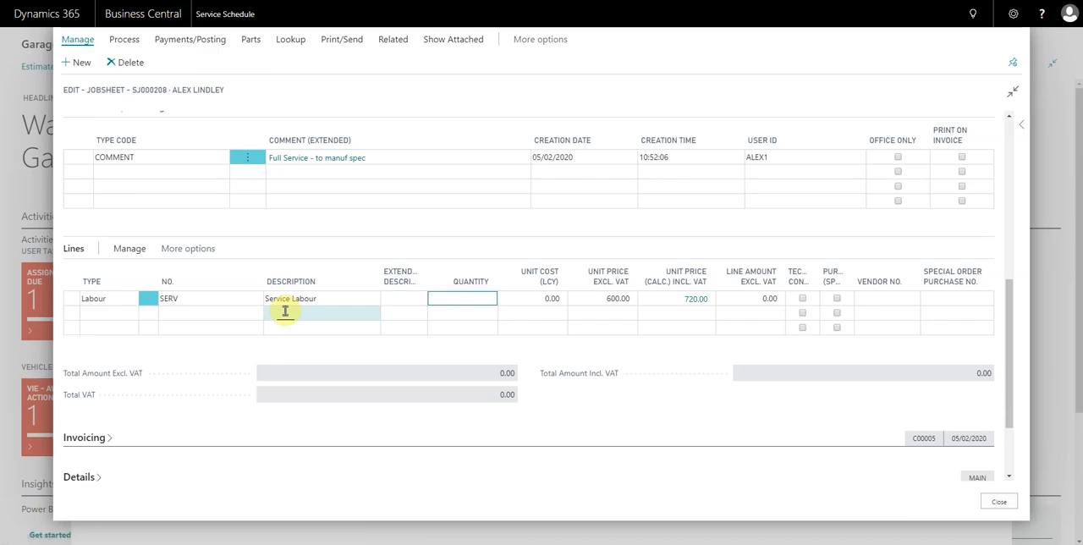
key("shift+Tab")
key("shift+Tab")
key("shift+Tab")
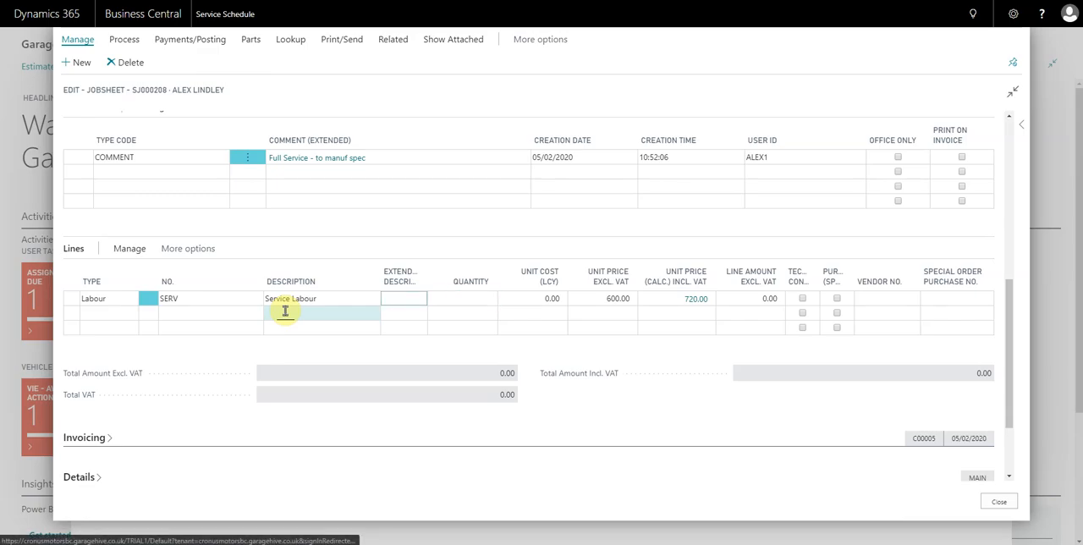
key("Tab")
key("Tab")
key("Tab")
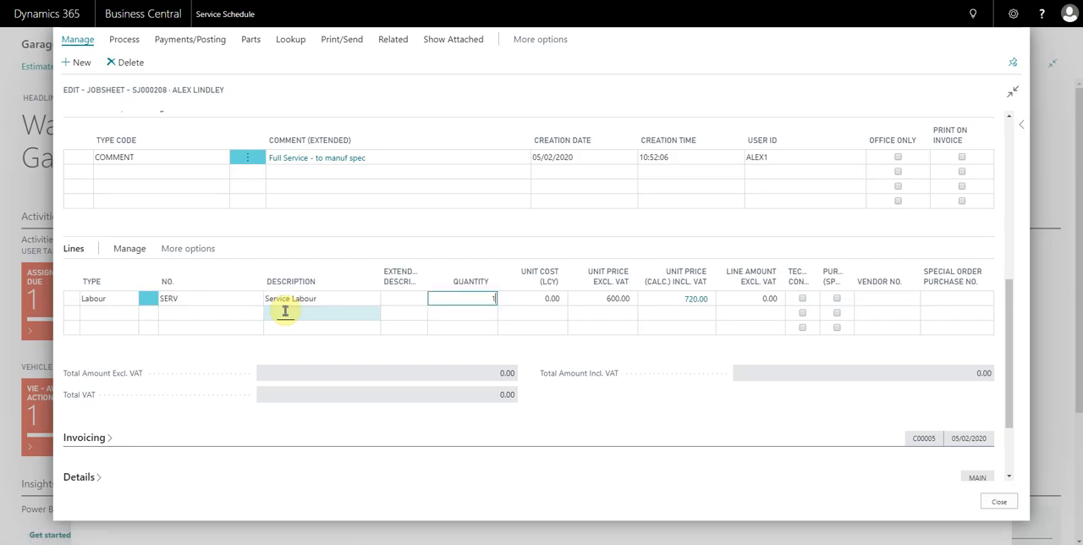
key("Tab")
key("Tab")
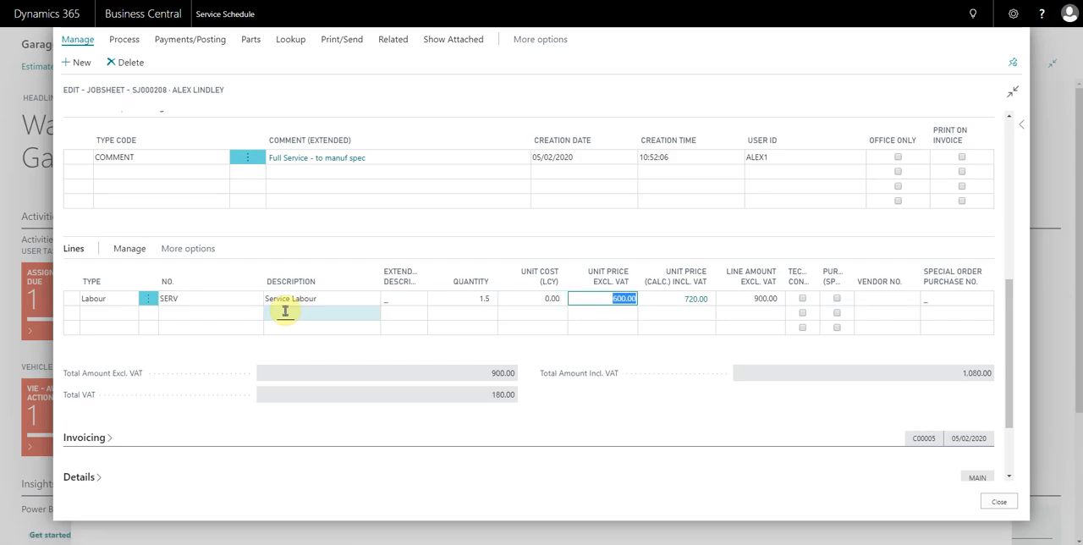
- Set the Service Labour line's unit price excluding VAT to 60 and continue to a new line
type("60")
key("Tab")
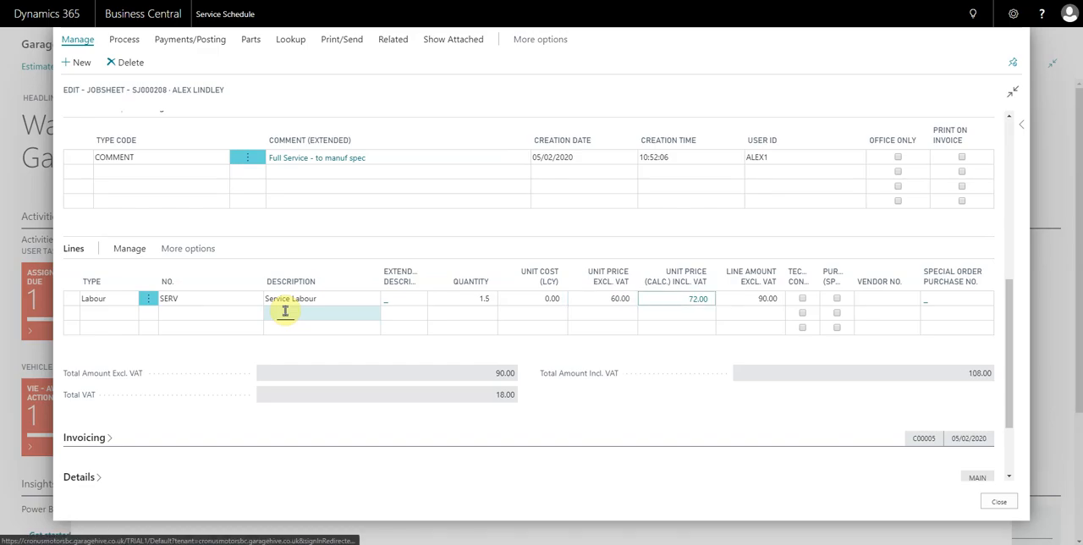
key("Tab")
key("Tab")
key("Tab")
key("Tab")
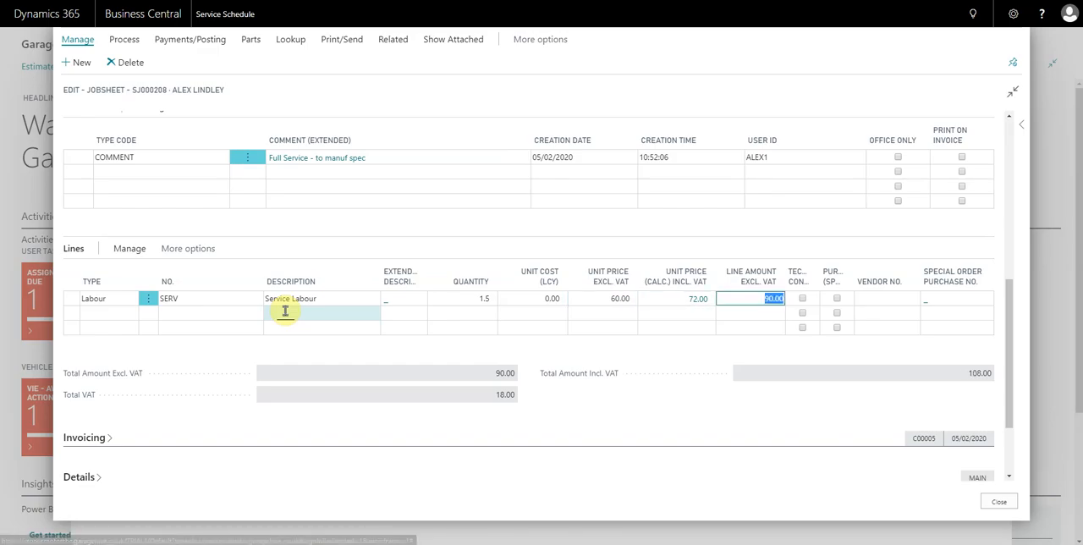
key("Tab")
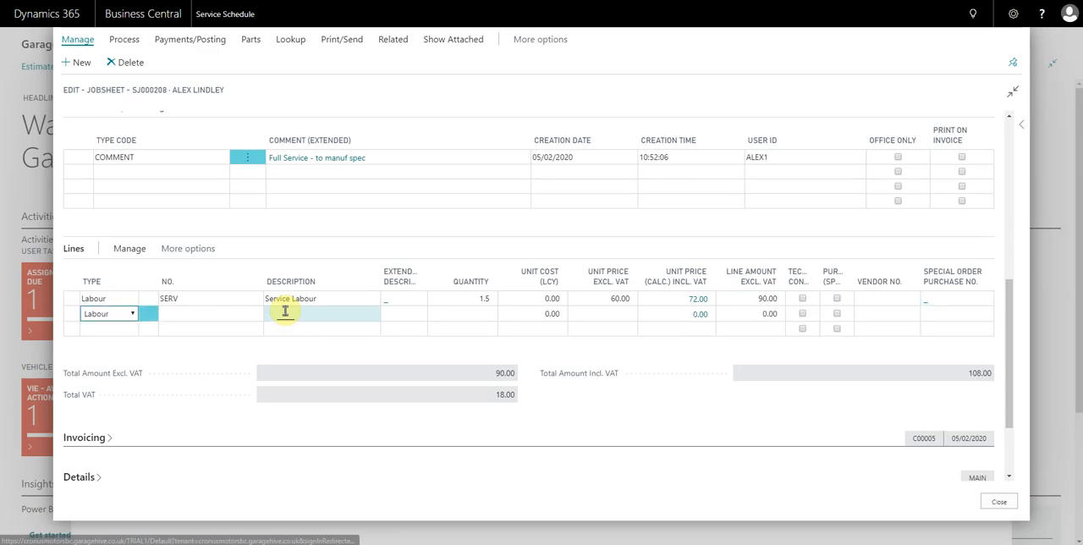
- Enter LAB, the standard labour rate, as the number of the second labour line
left_click(223, 312)
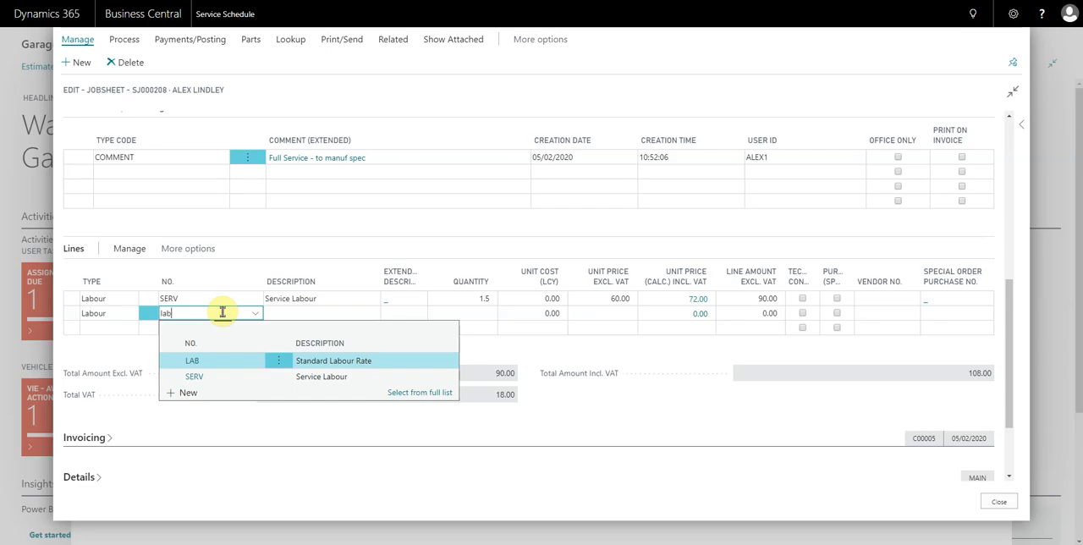
key("Tab")
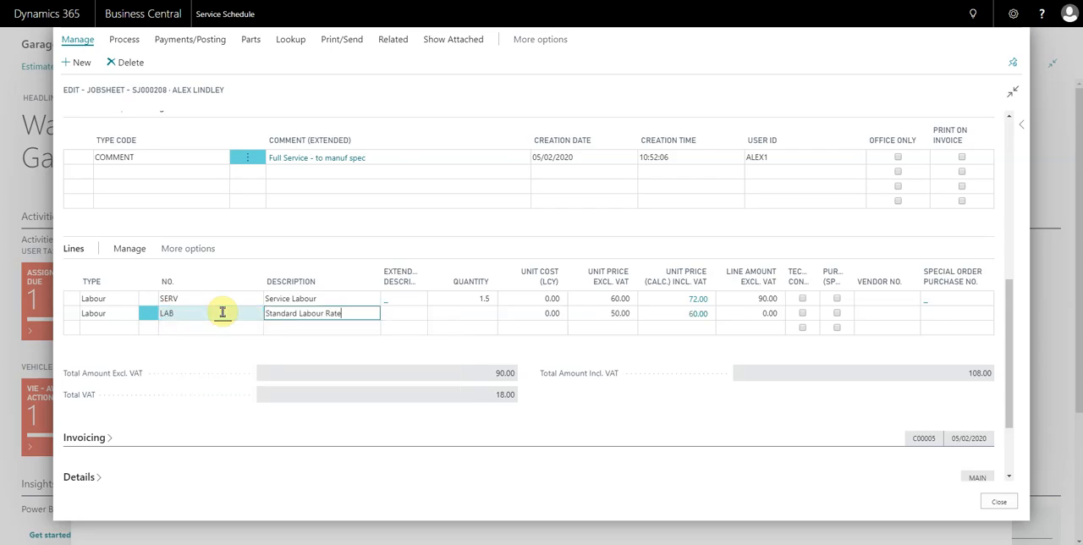
left_click(222, 312)
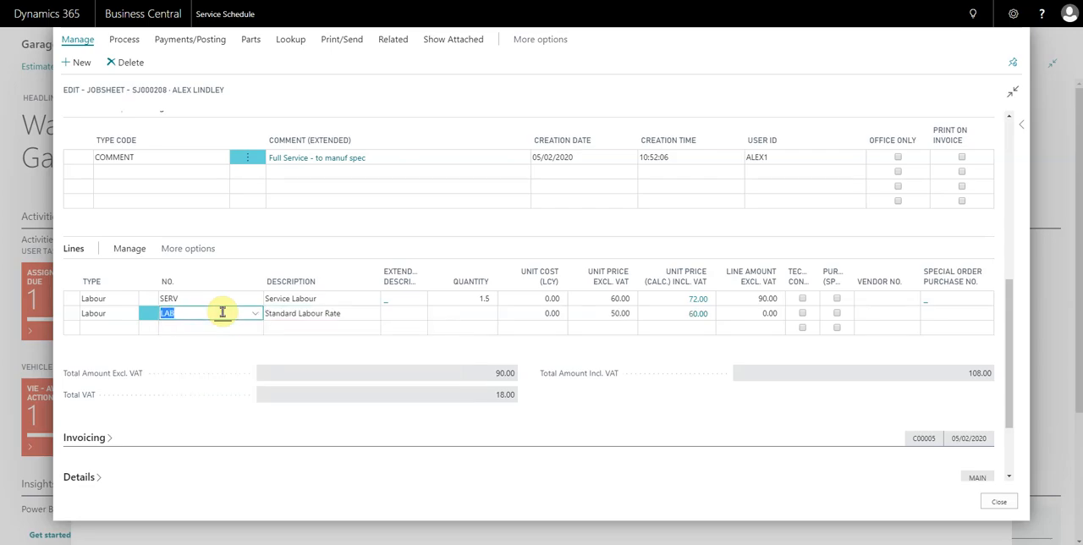
- Change the second line's type to Item and choose the Oil Filter with number 101223238
left_click(109, 318)
left_click(100, 338)
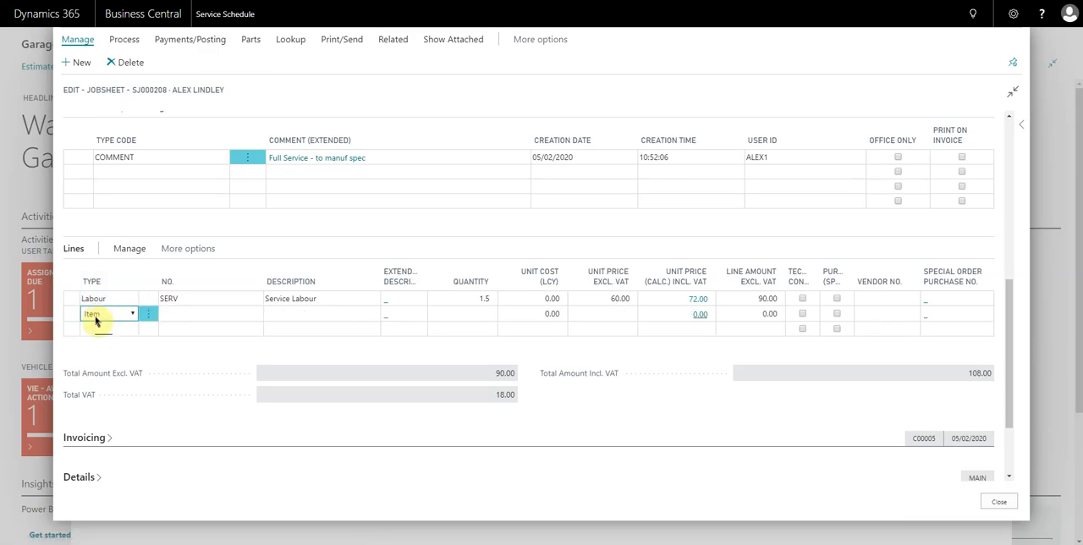
left_click(188, 314)
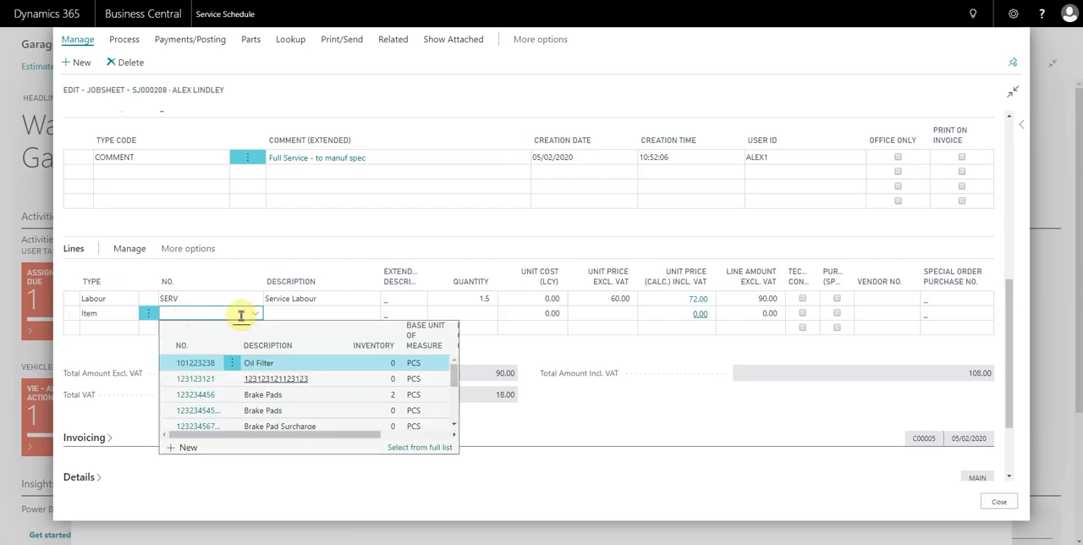
scroll(237, 375, "down", 1)
scroll(233, 392, "up", 1)
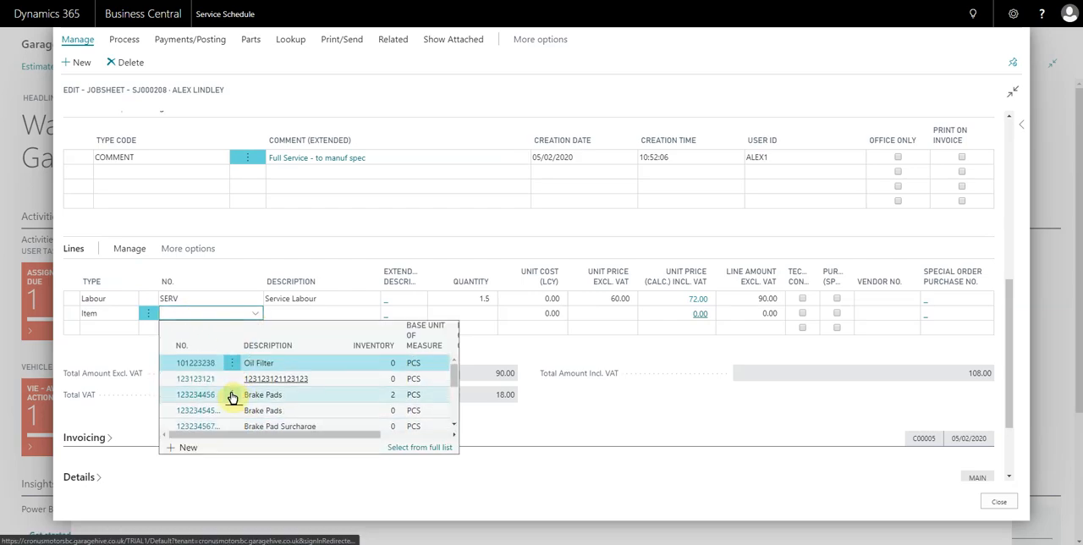
left_click(201, 365)
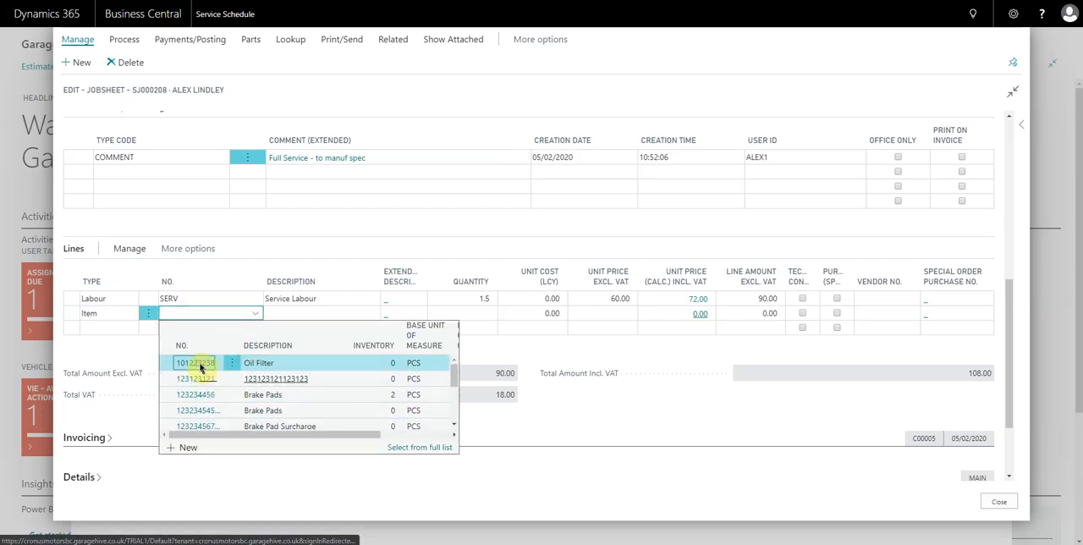
left_click(338, 315)
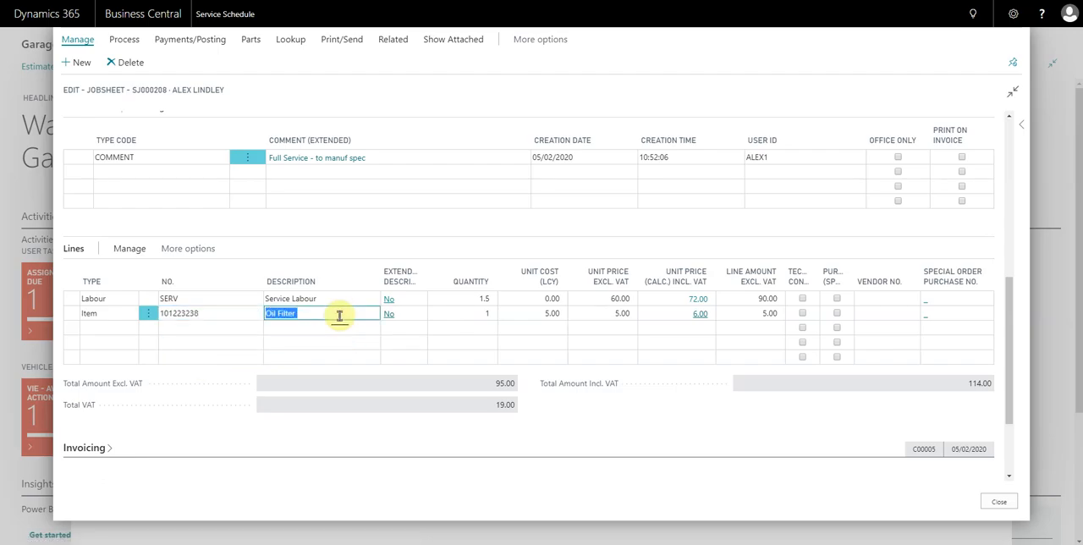
- Set the Oil Filter line's unit price excluding VAT to 8
key("Tab")
key("Tab")
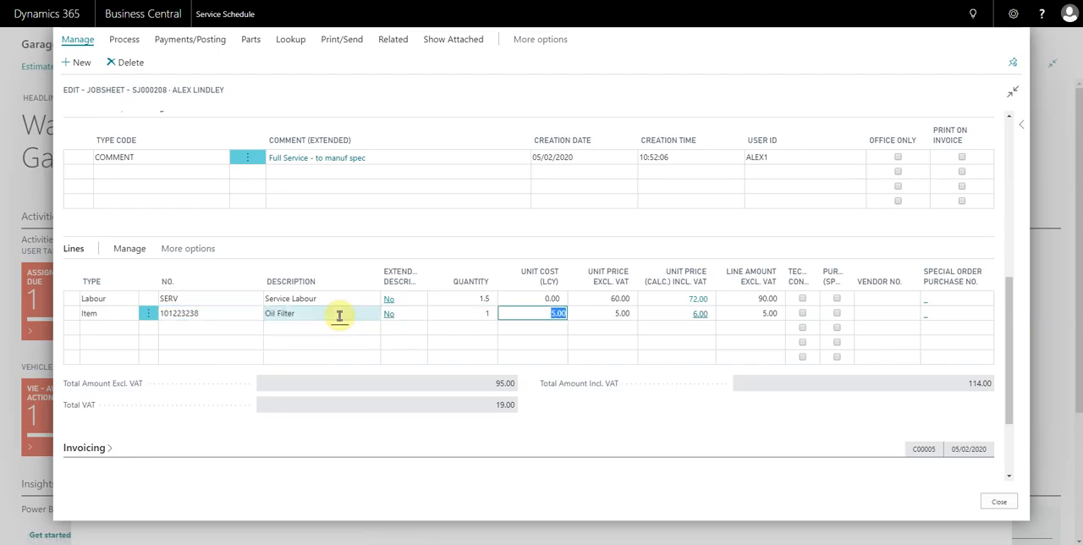
left_click(599, 314)
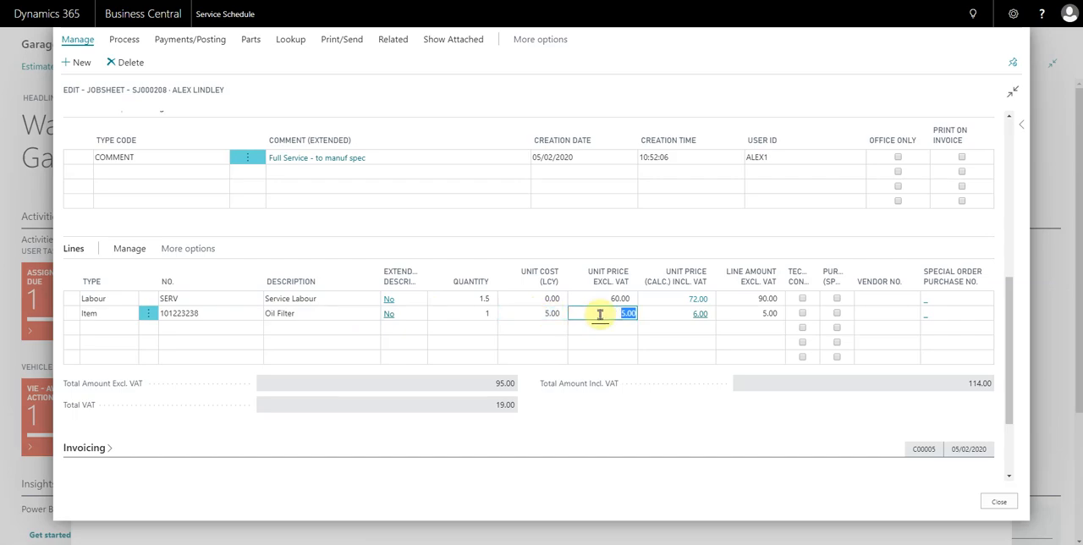
type("8")
key("Tab")
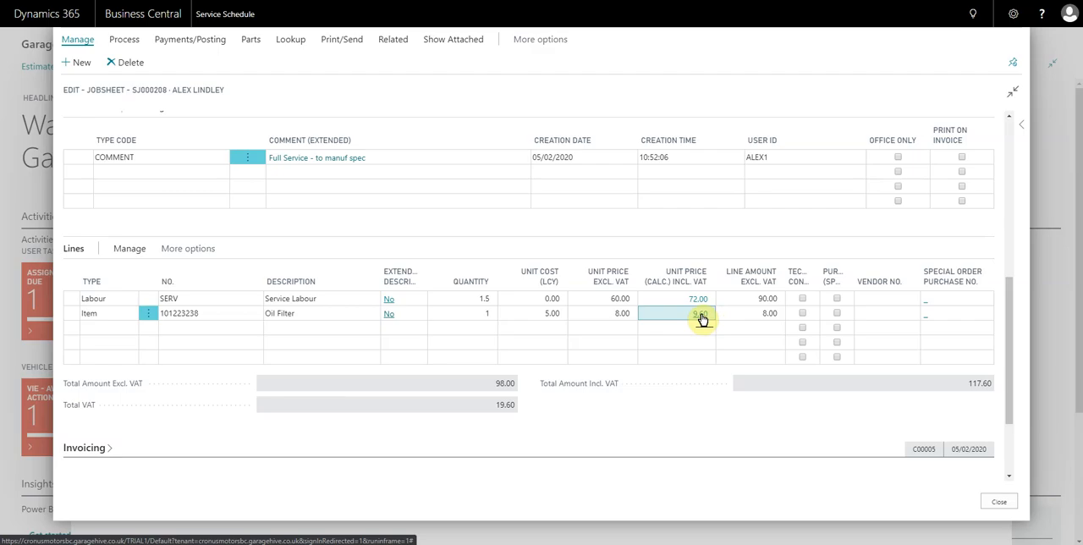
- Recalculate the Oil Filter's unit price to 10.00 excluding VAT through its price calculation, entering 50
left_click(700, 317)
left_click(796, 192)
type("50")
key("Tab")
left_click(738, 268)
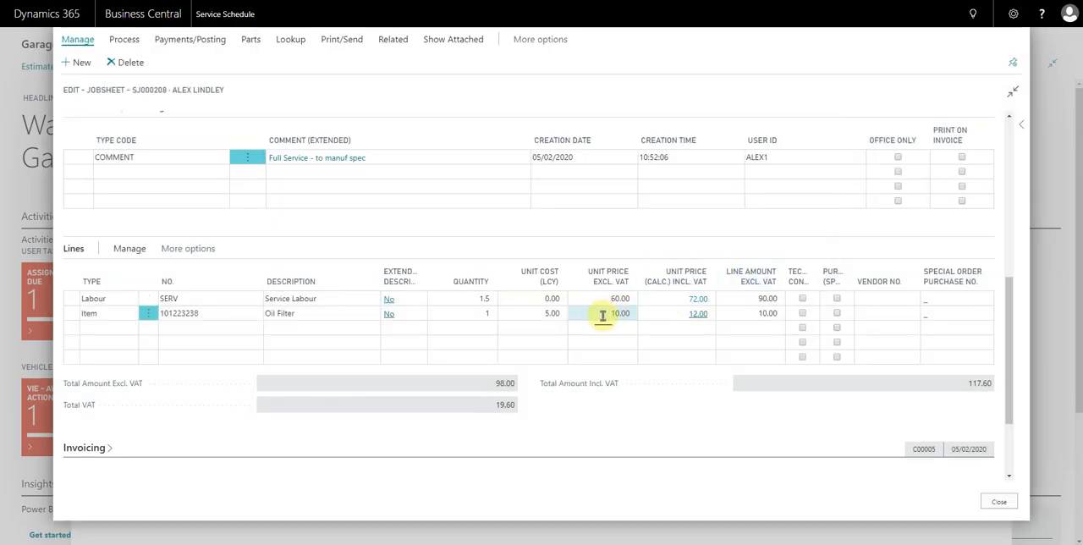
- Add a third Item line by searching for oil and choosing IT10007, 5w30 Fully Synthetic Oil
key("Tab")
key("Tab")
key("Tab")
key("Tab")
key("Tab")
key("Tab")
key("Tab")
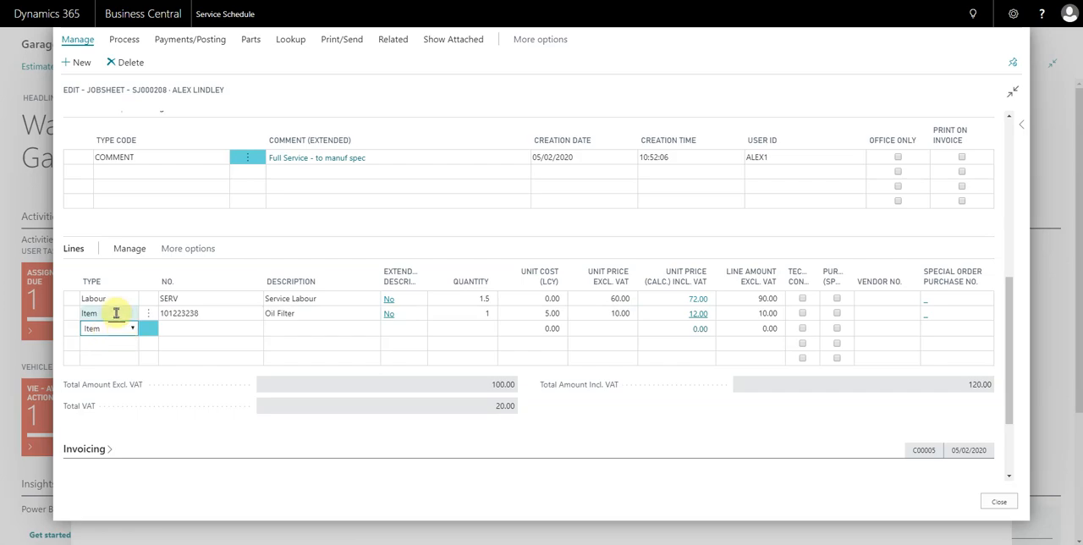
left_click(185, 328)
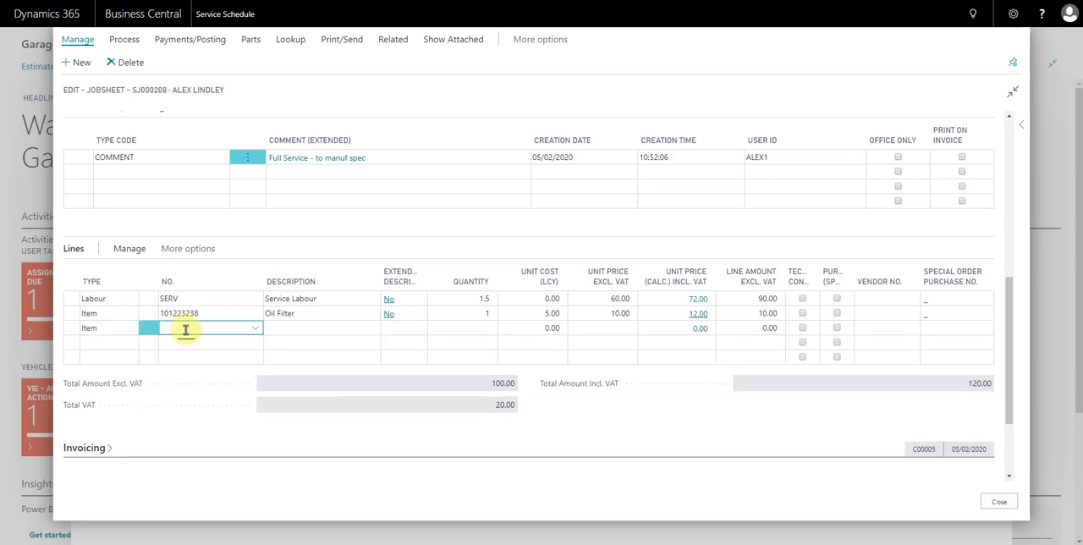
type("oil")
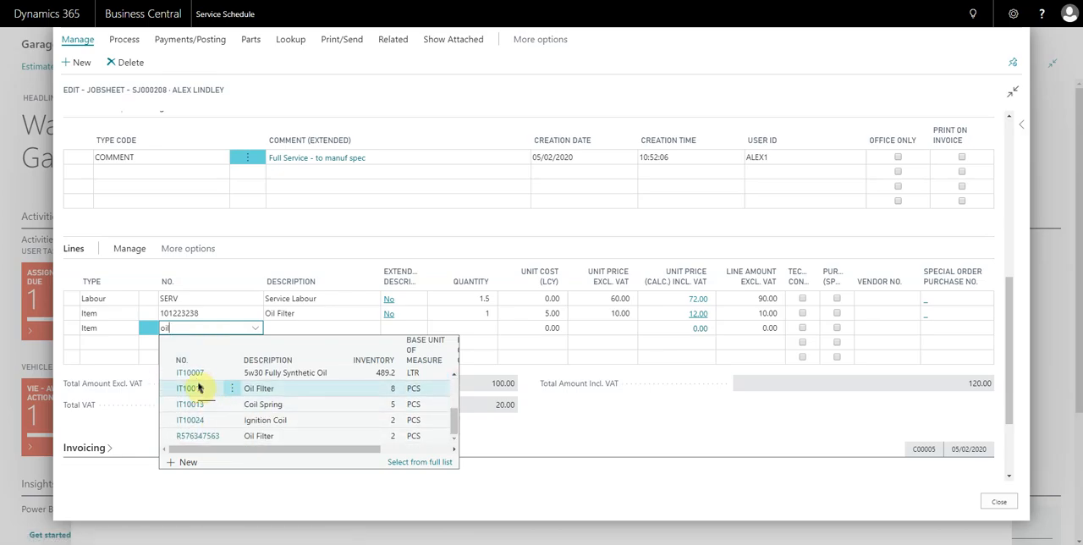
left_click(192, 378)
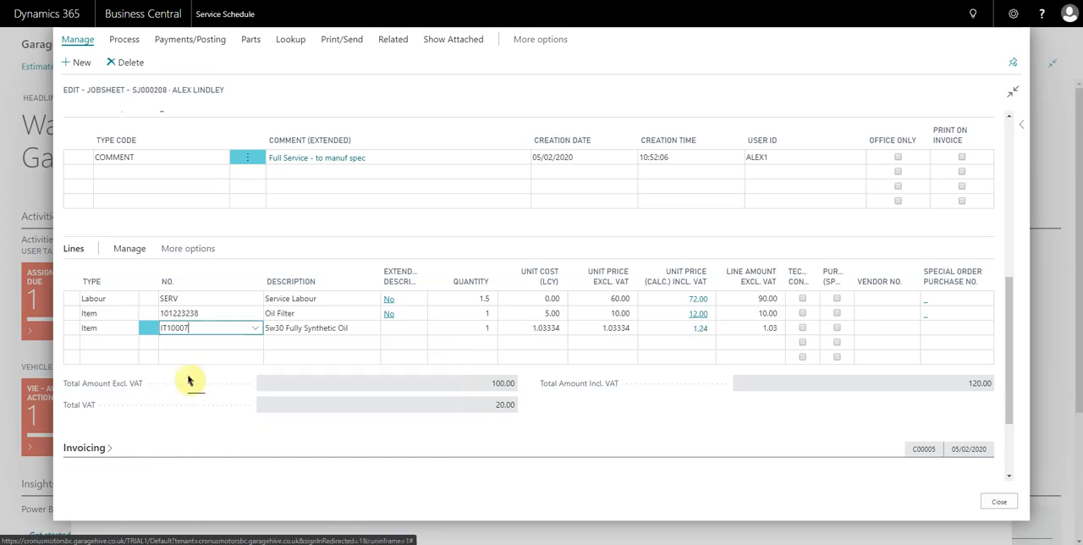
- Set the quantity of the 5w30 Fully Synthetic Oil line to 5
key("Return")
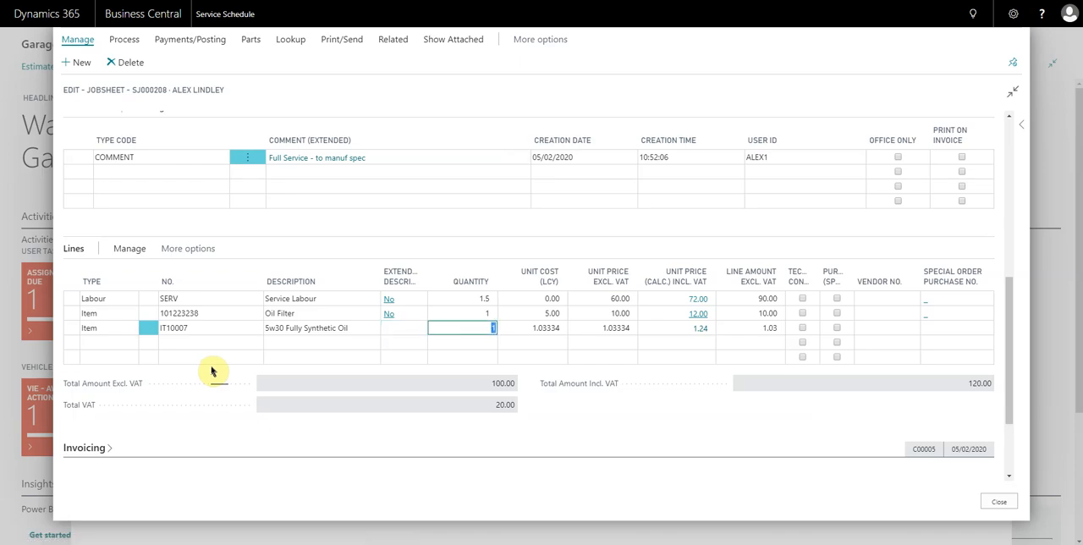
type("5")
key("Tab")
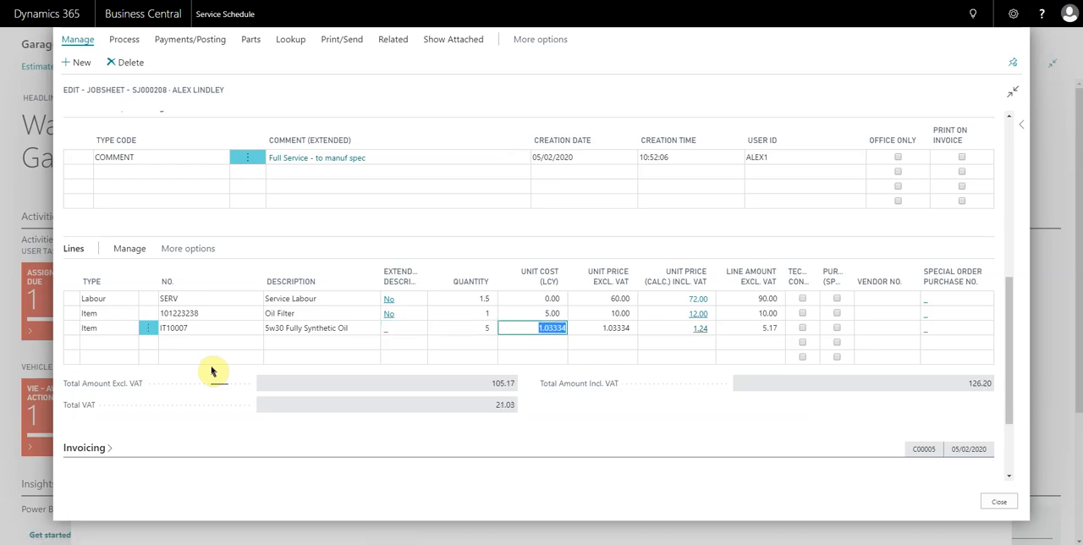
key("Tab")
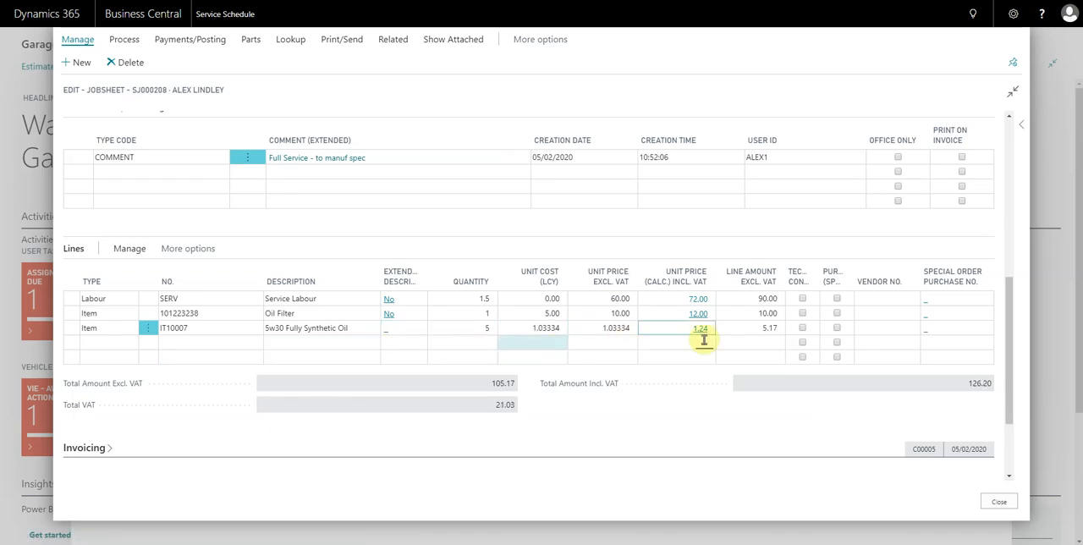
- Recalculate the 5w30 Fully Synthetic Oil line's unit price to 1.5898 excluding VAT through its price calculation, entering 35
left_click(701, 328)
left_click(762, 188)
type("35")
left_click(738, 269)
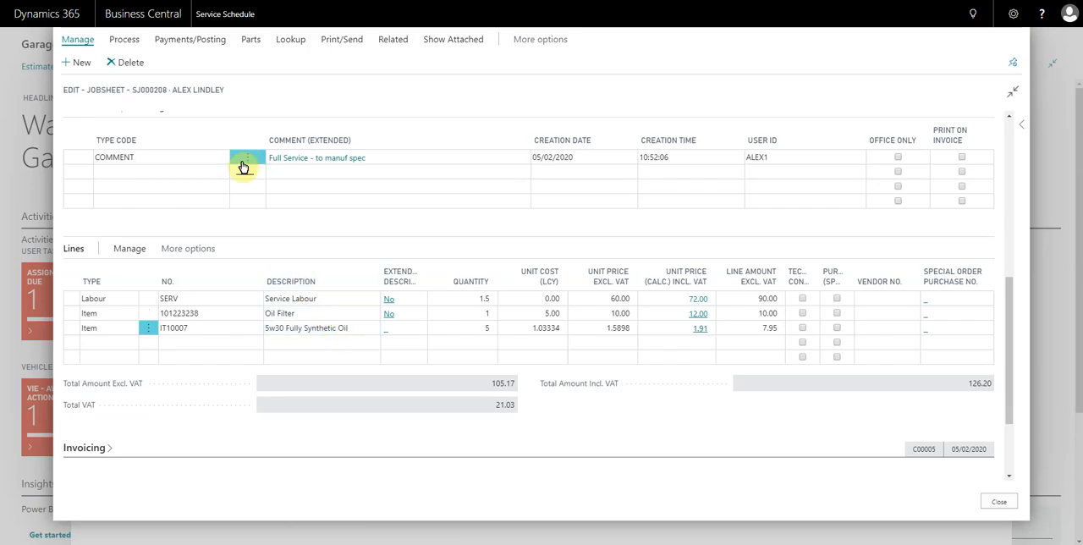
- Look up the matching service packages and add the Carry out Full Service package to the jobsheet lines
left_click(292, 40)
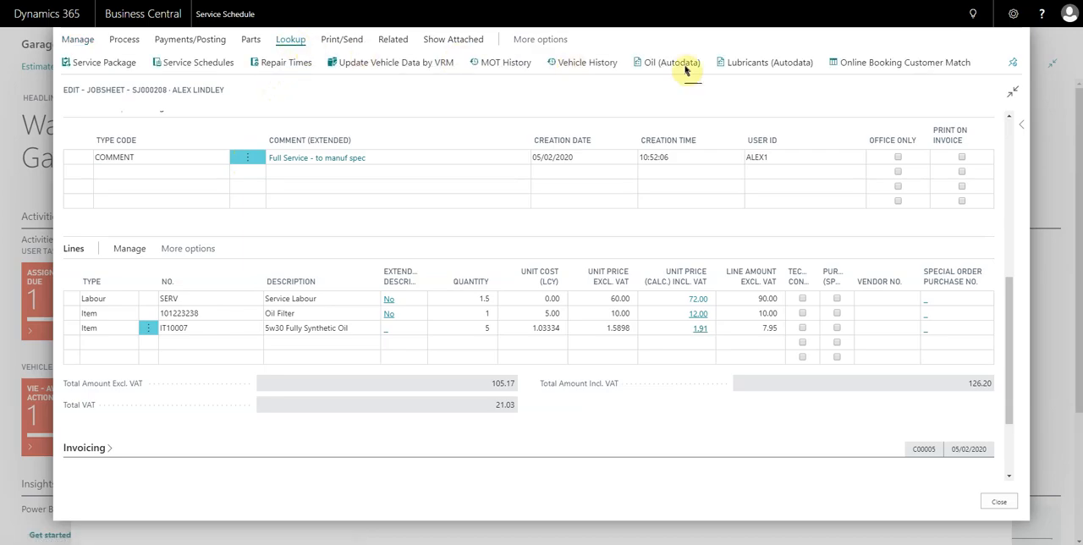
left_click(1013, 66)
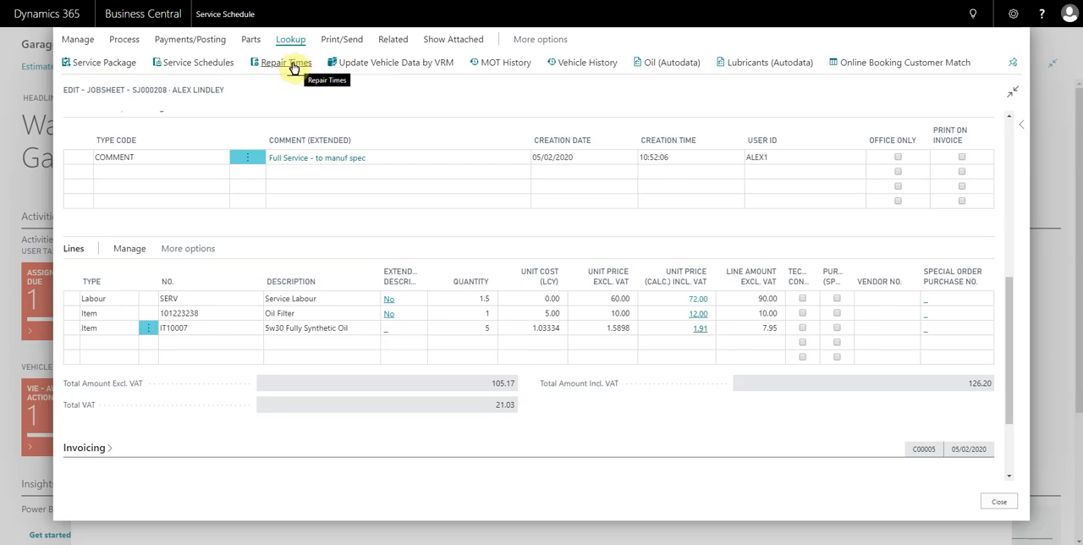
left_click(103, 63)
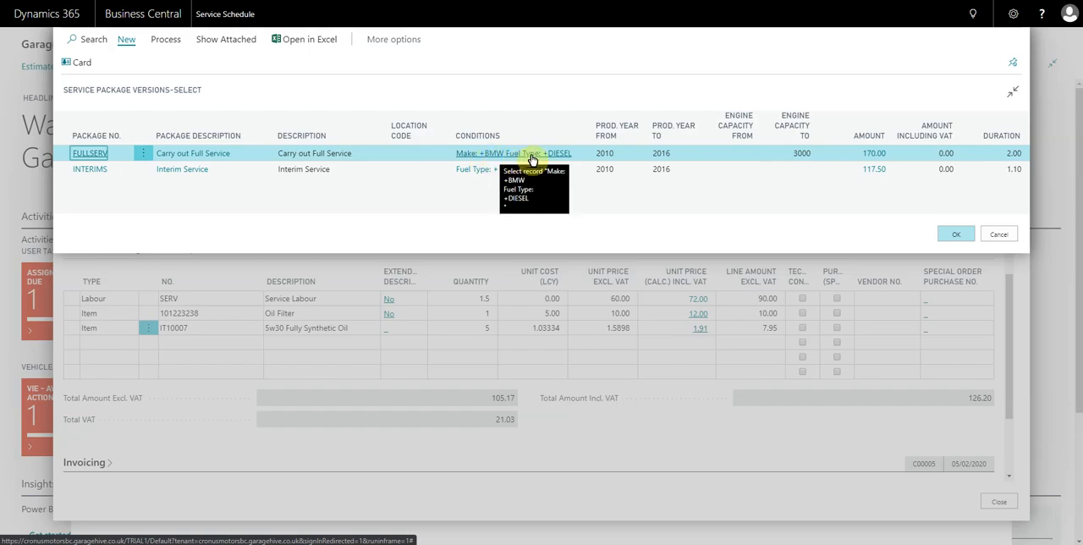
left_click(89, 159)
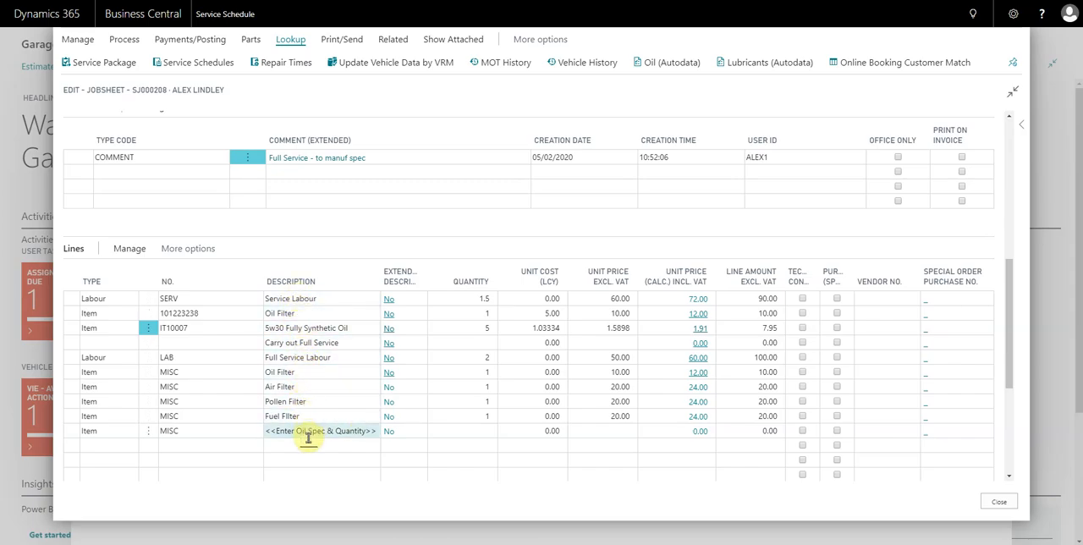
- From the Brakes repair times, include Remove and Install Front brake pads (all) under Footbrakes and add its labour and parts to the jobsheet
left_click(204, 441)
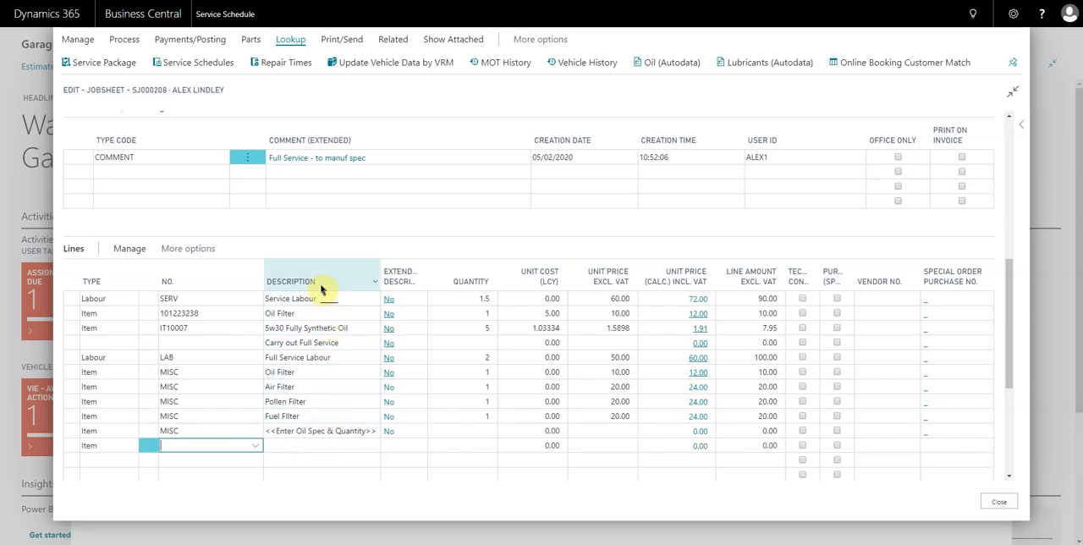
left_click(290, 66)
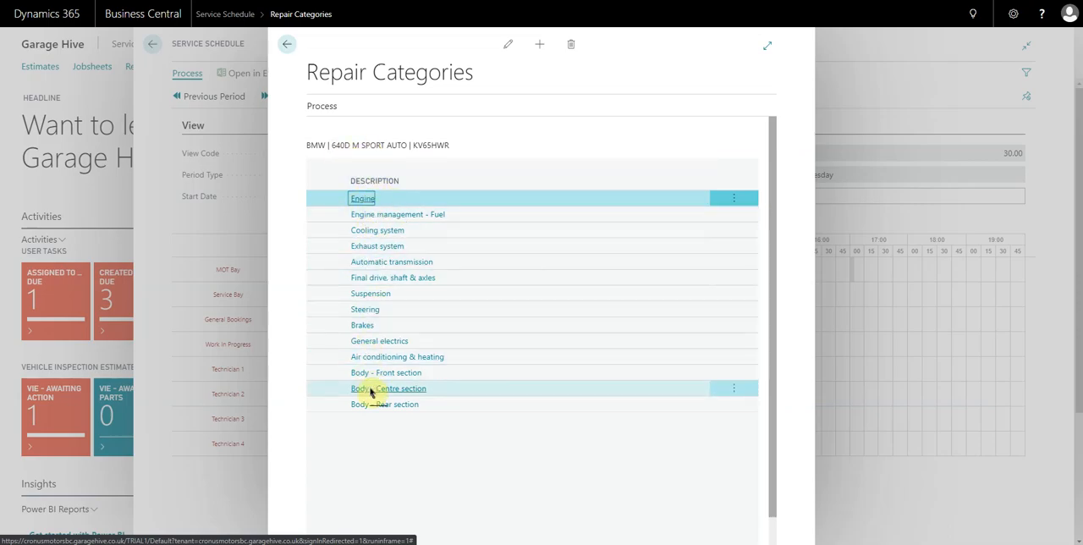
left_click(326, 108)
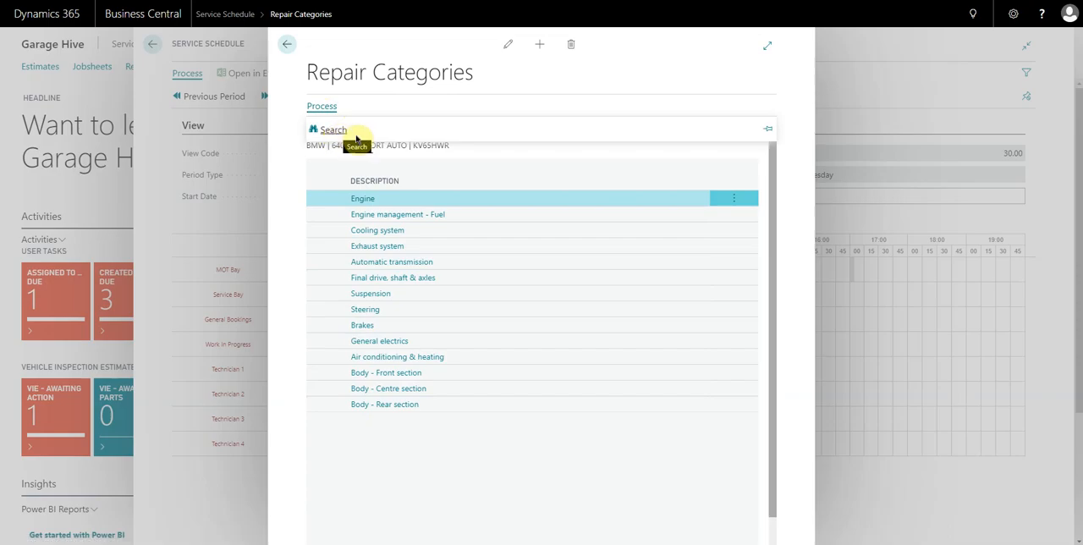
left_click(323, 109)
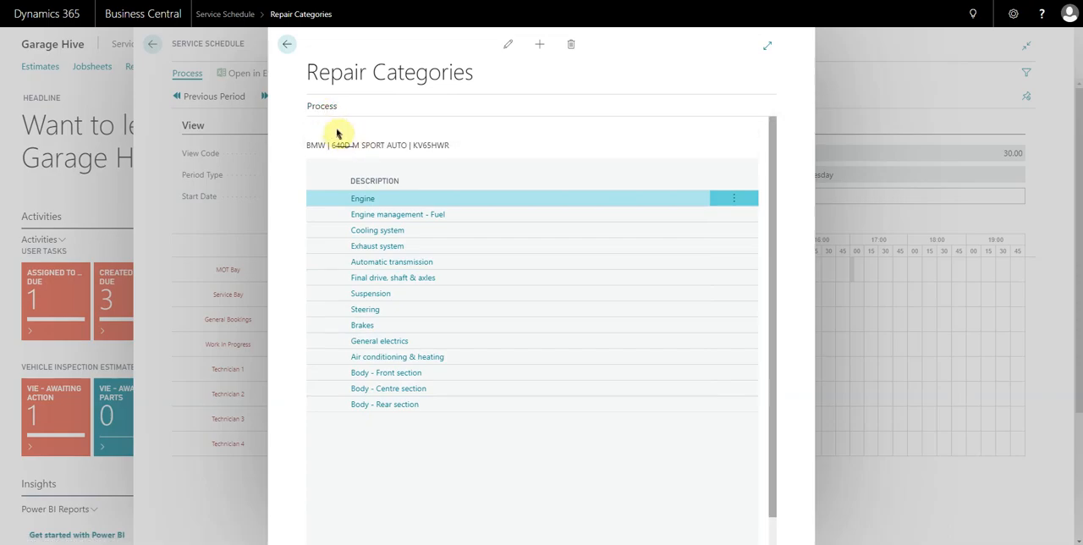
left_click(362, 327)
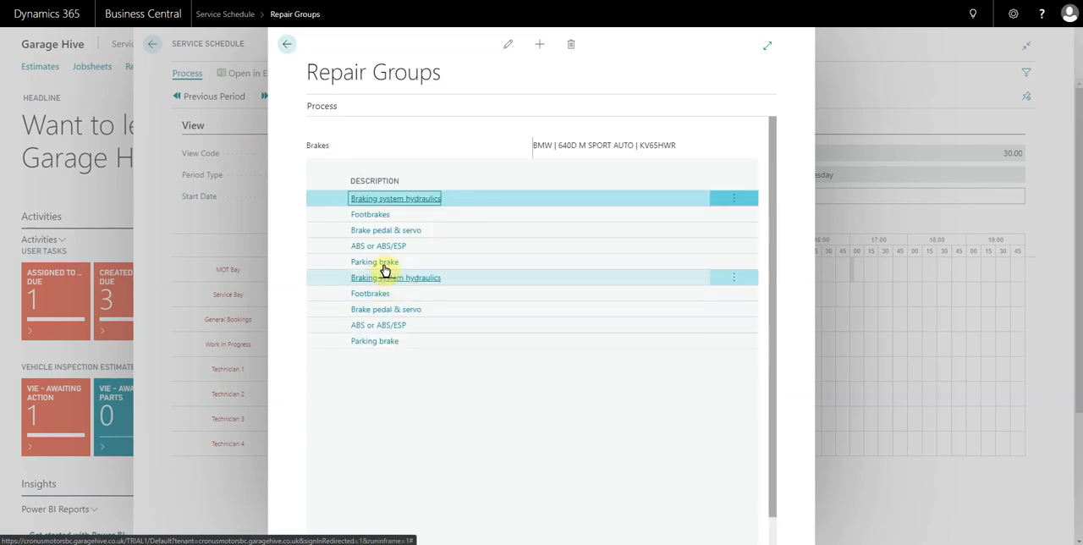
left_click(373, 215)
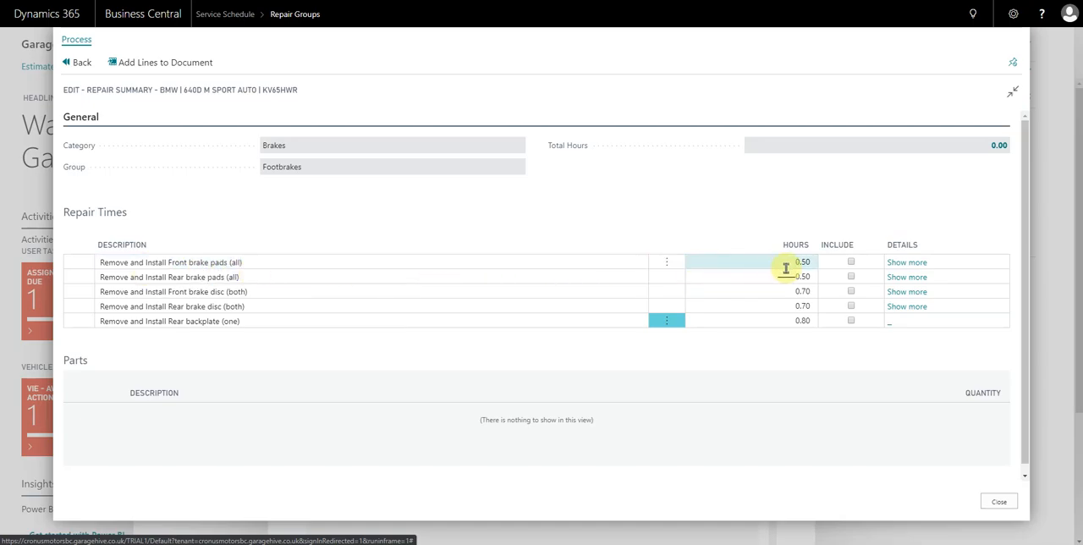
left_click(851, 263)
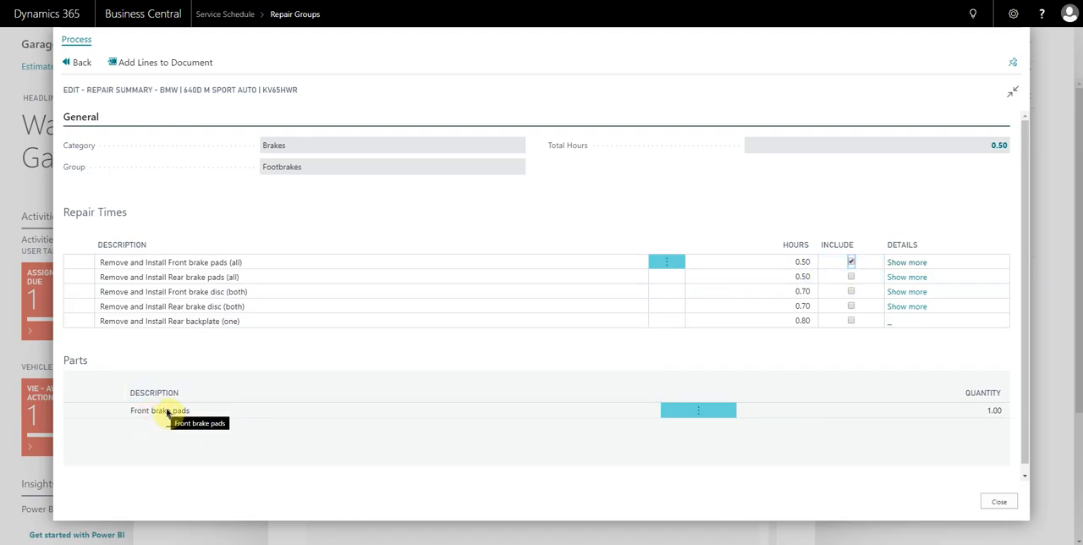
left_click(159, 64)
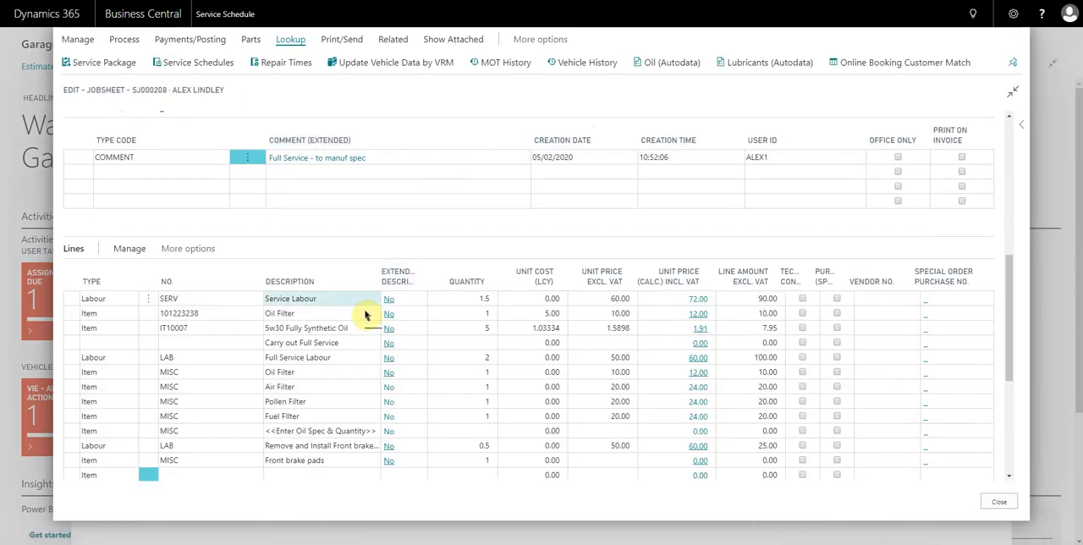
- Examine the descriptions of the added front brake pad labour and parts lines, and close the jobsheet
scroll(363, 285, "down", 2)
left_click(237, 388)
scroll(338, 345, "up", 2)
scroll(326, 285, "down", 2)
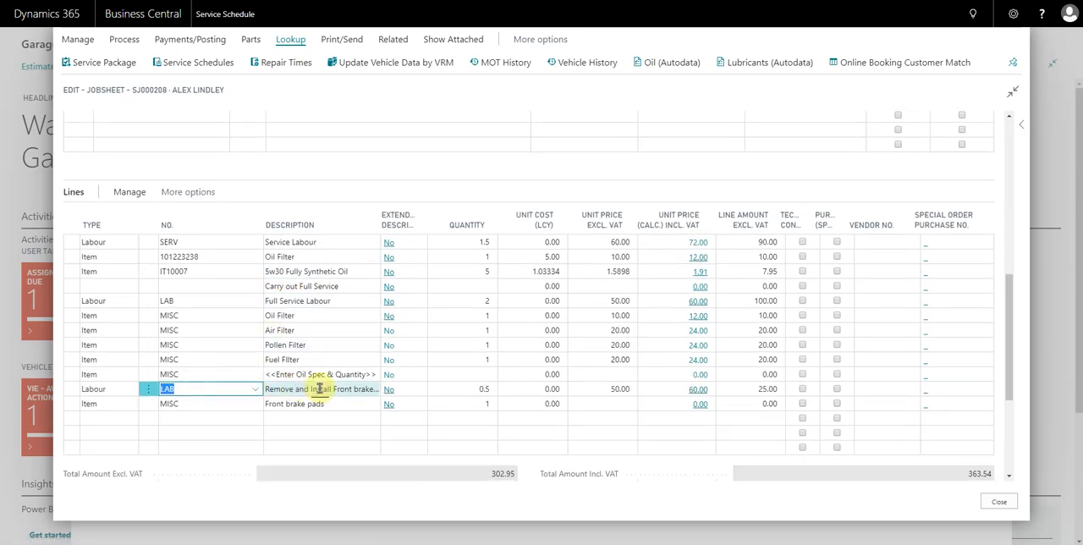
left_click(320, 389)
left_click(332, 388)
left_click_drag(333, 388, 366, 389)
left_click(313, 404)
left_click(320, 404)
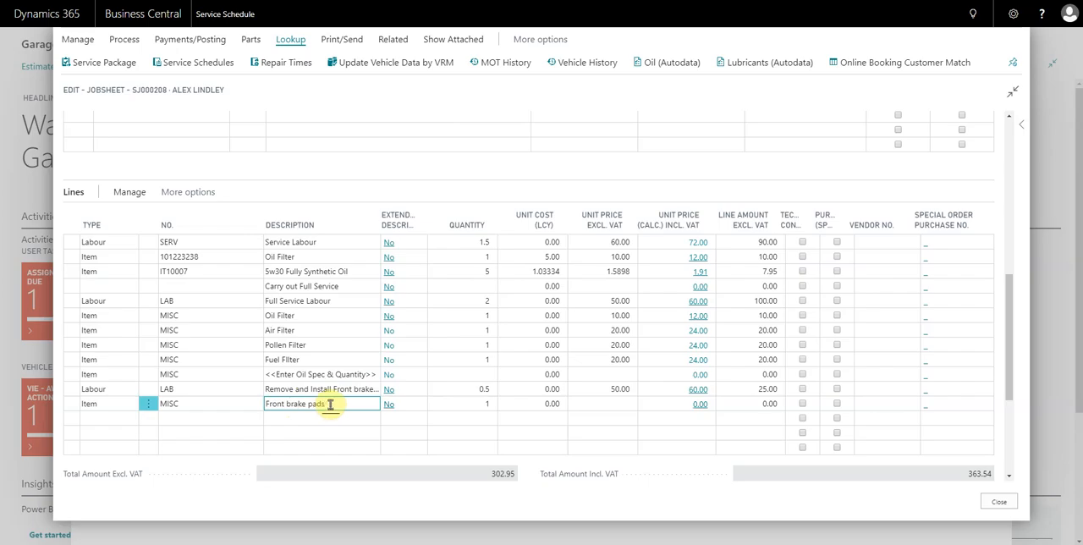
left_click_drag(331, 404, 299, 404)
left_click(299, 404)
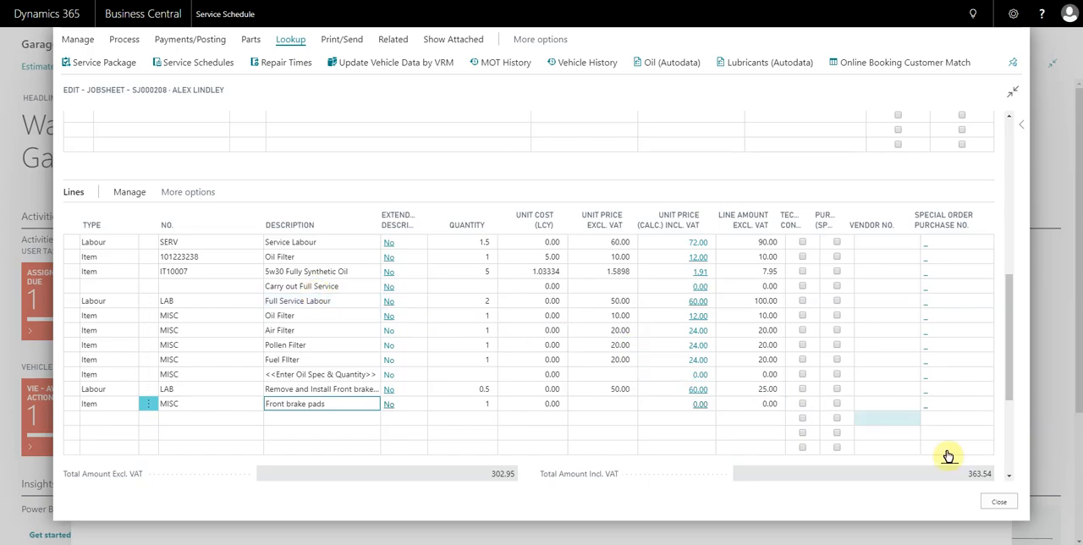
left_click(1000, 504)
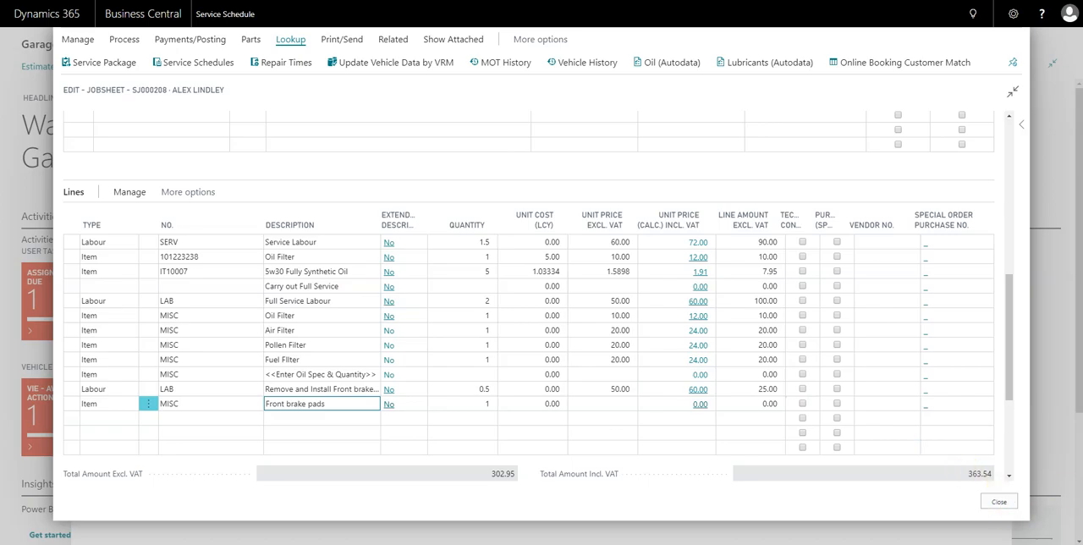